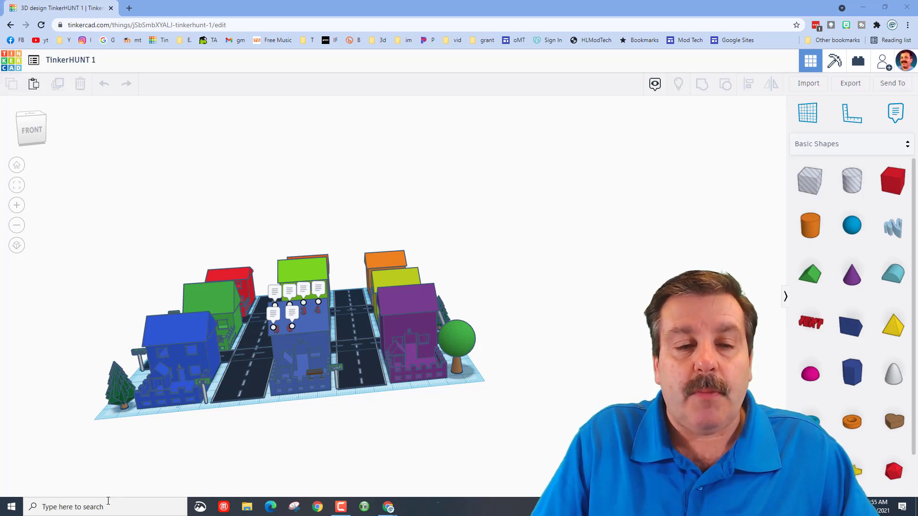
Step: Find Snipping Tool by searching 'sn', pin it to the taskbar, and close search
click(146, 505)
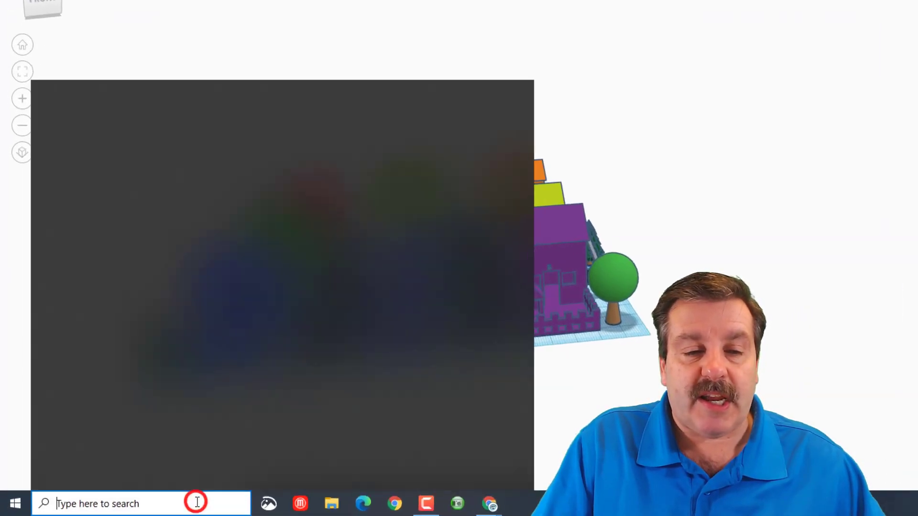
text(sn)
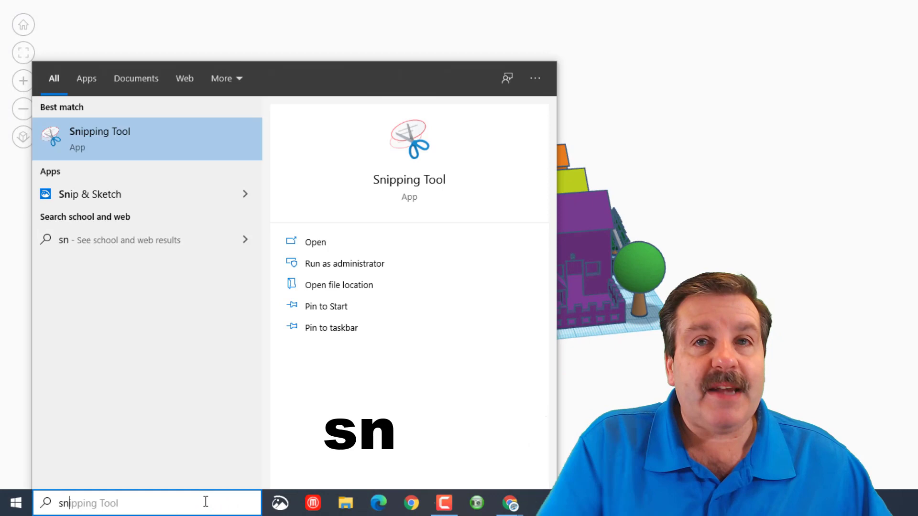
right_click(116, 143)
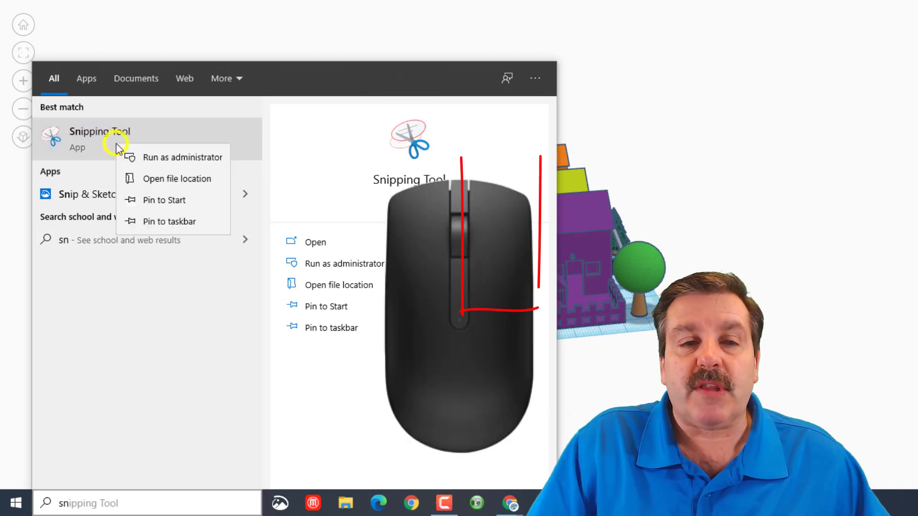
click(170, 223)
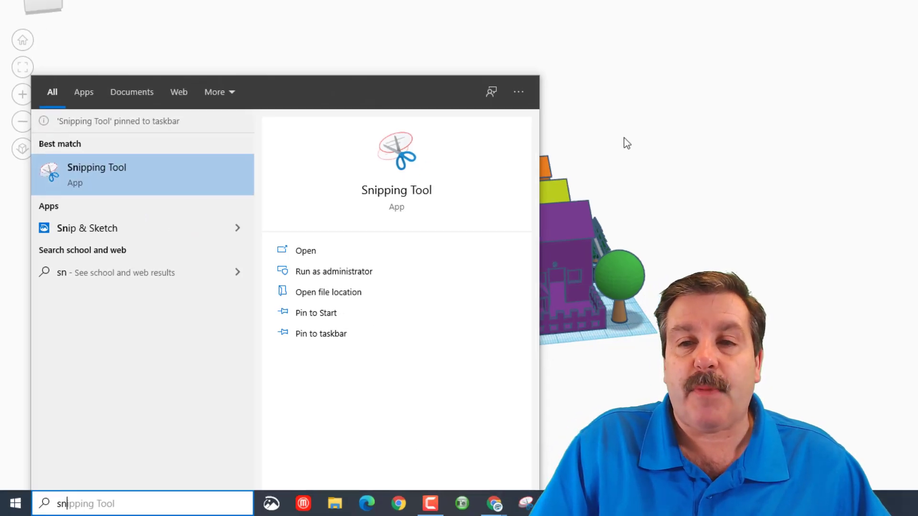
click(641, 125)
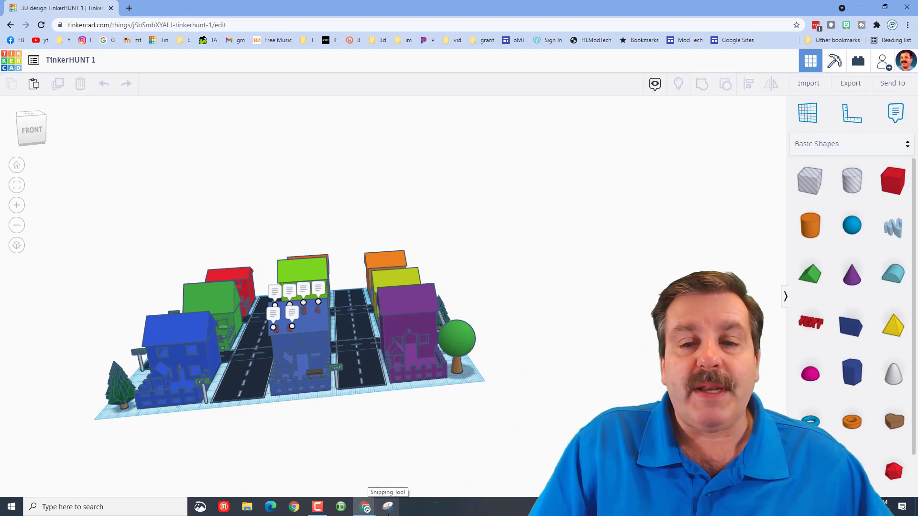
click(388, 508)
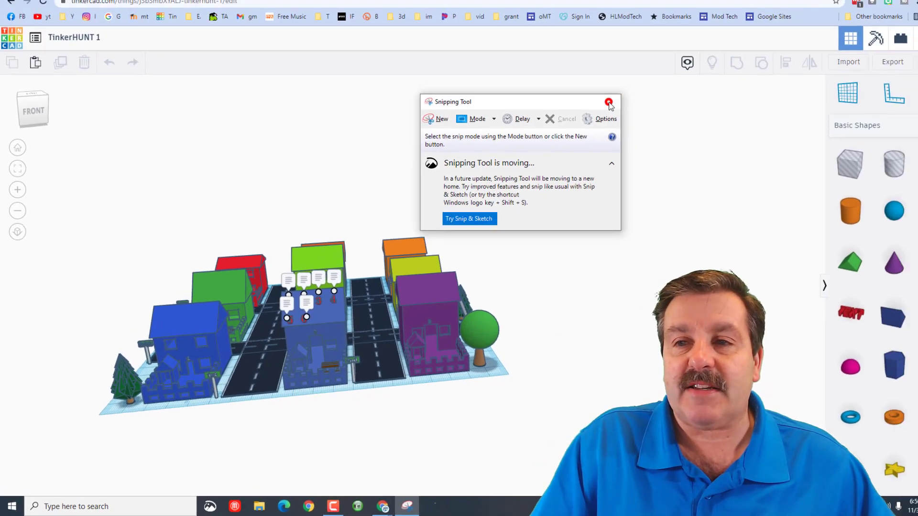
click(710, 32)
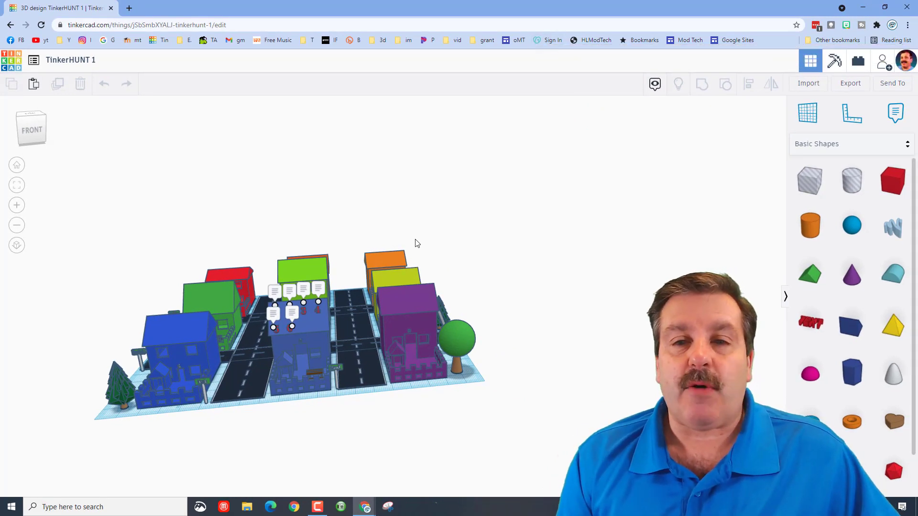
Step: Zoom, pan and orbit the view to look down on the town from higher up
scroll(440, 242, up, 2)
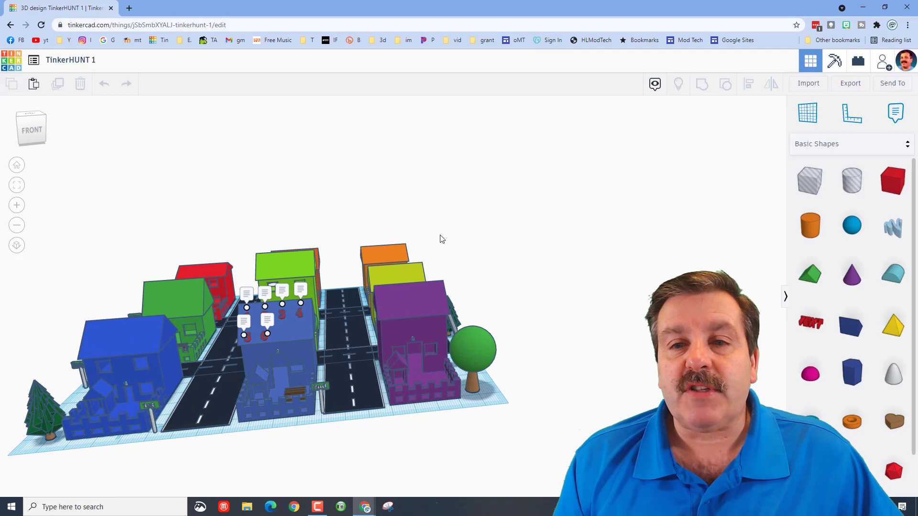
scroll(440, 239, down, 3)
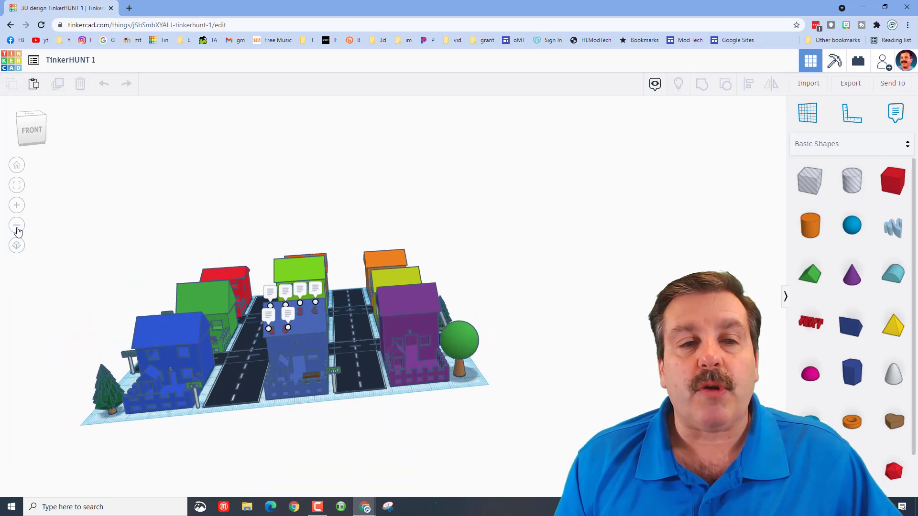
click(16, 206)
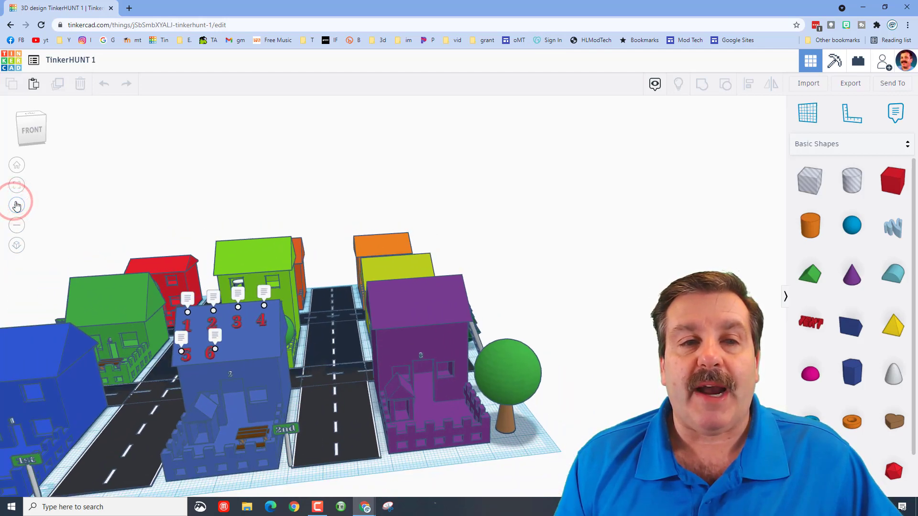
click(17, 225)
mouse_move(349, 183)
right_down()
mouse_move(266, 195)
mouse_move(298, 168)
mouse_move(362, 178)
right_up()
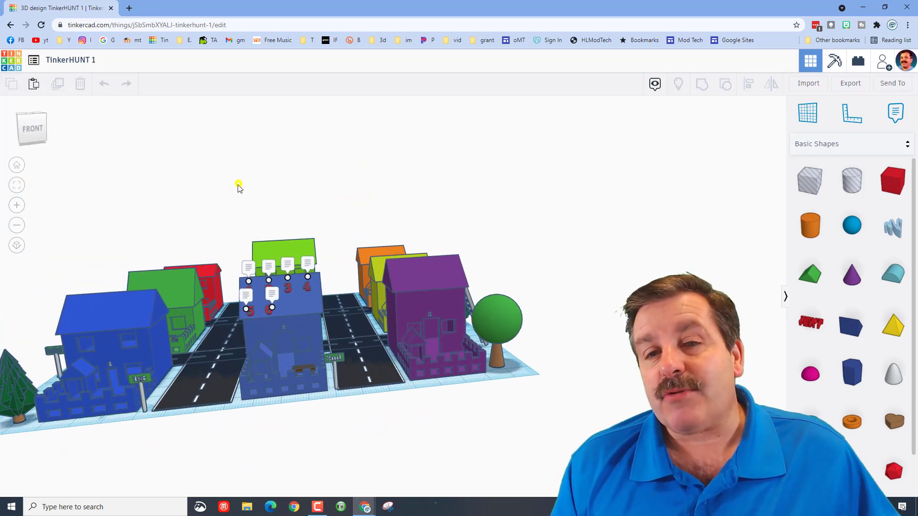
middle_drag(238, 184, 395, 176)
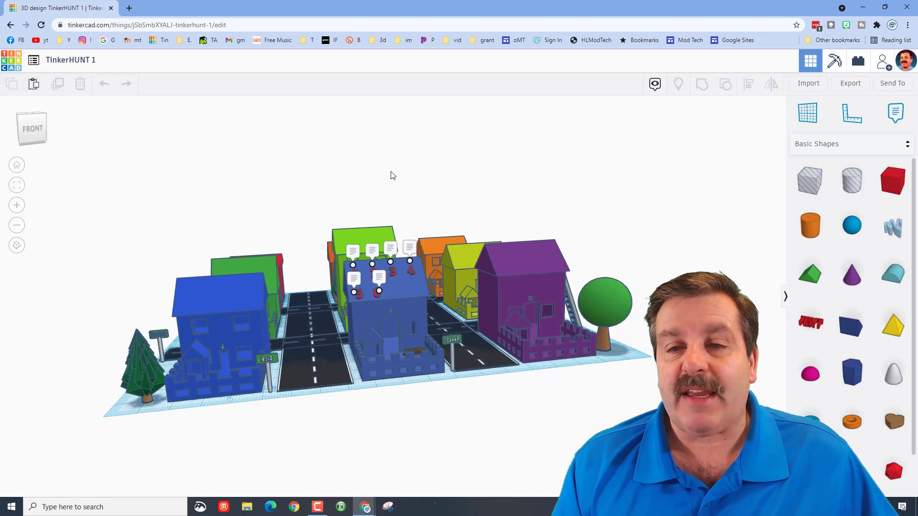
right_drag(391, 176, 456, 271)
scroll(454, 268, up, 2)
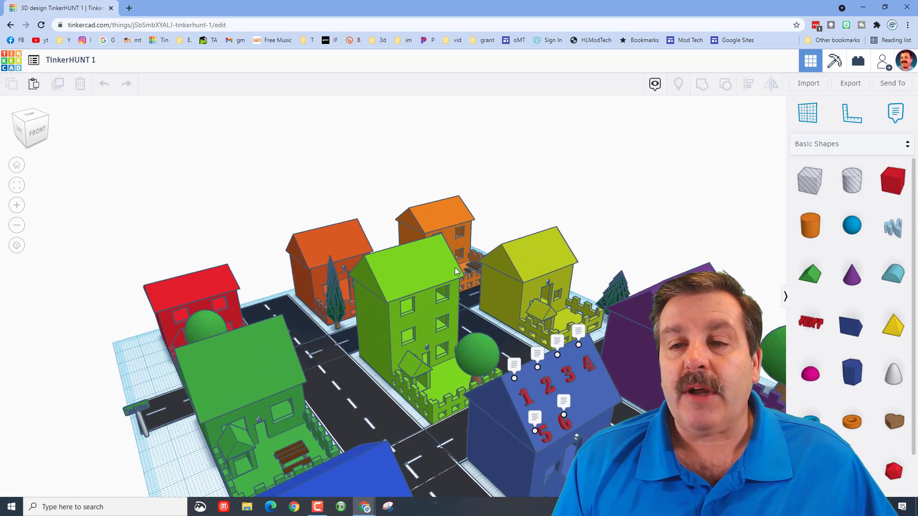
scroll(450, 268, up, 2)
scroll(386, 154, down, 4)
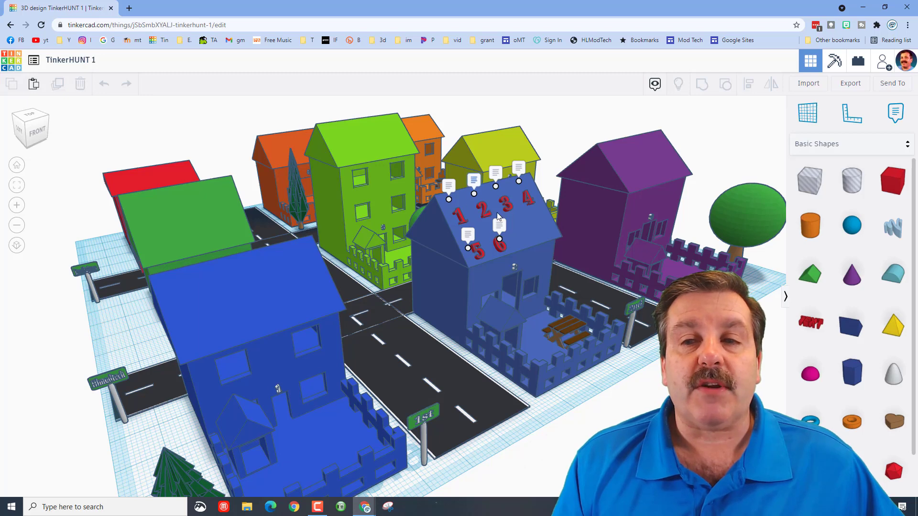
Step: Hide the notes so only the red numbers 1–6 show on the blue house roof
click(653, 87)
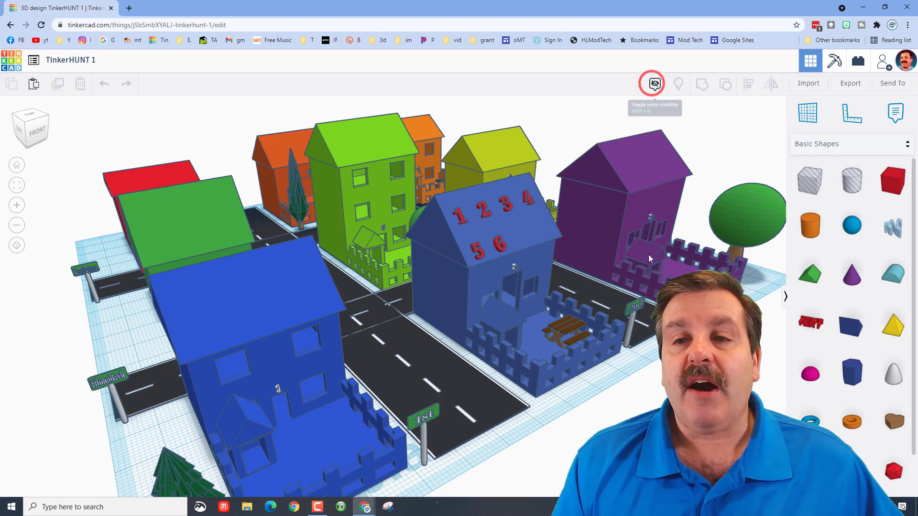
mouse_move(662, 394)
right_down()
mouse_move(639, 381)
mouse_move(656, 385)
right_up()
scroll(640, 381, up, 3)
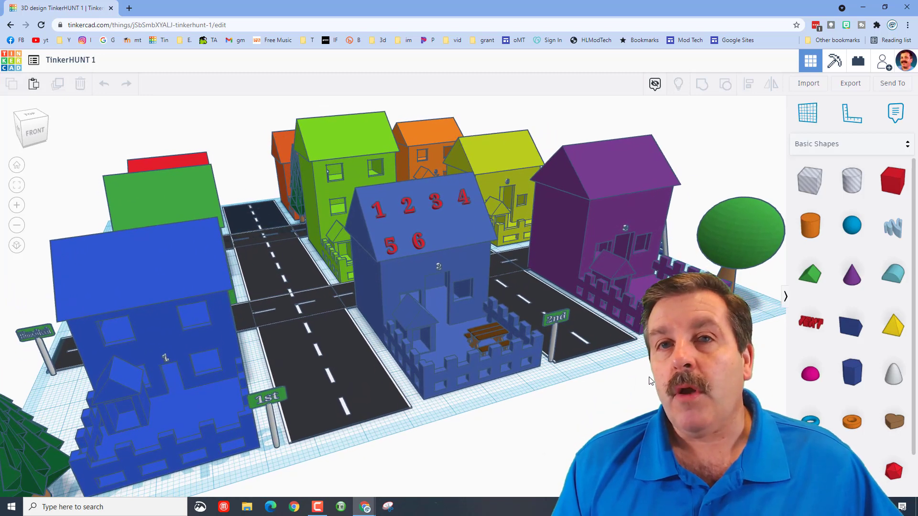
Step: Snip a rectangle over the Tinkercad town workspace, redoing the first capture once
click(387, 506)
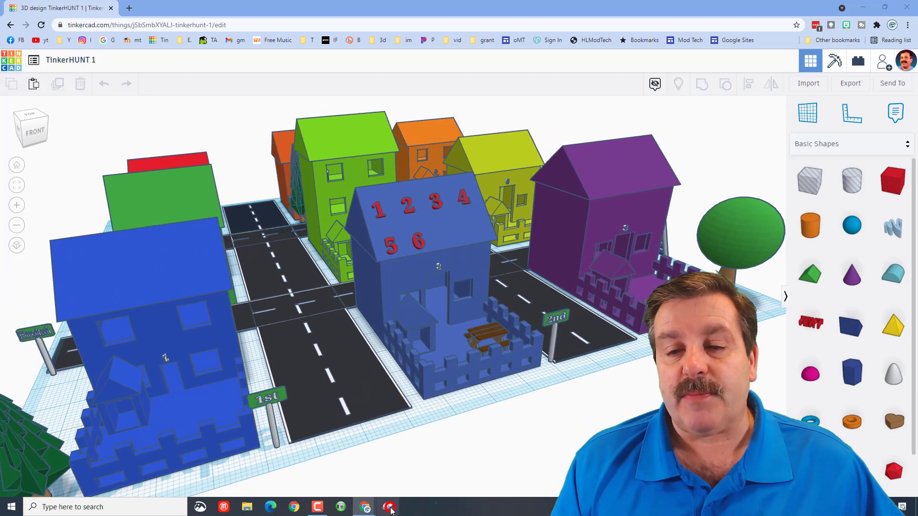
click(421, 140)
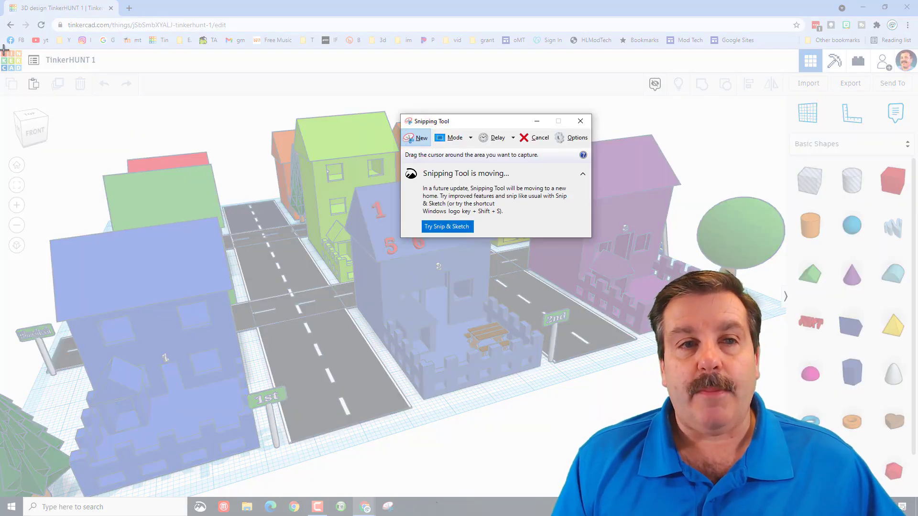
drag(4, 51, 914, 488)
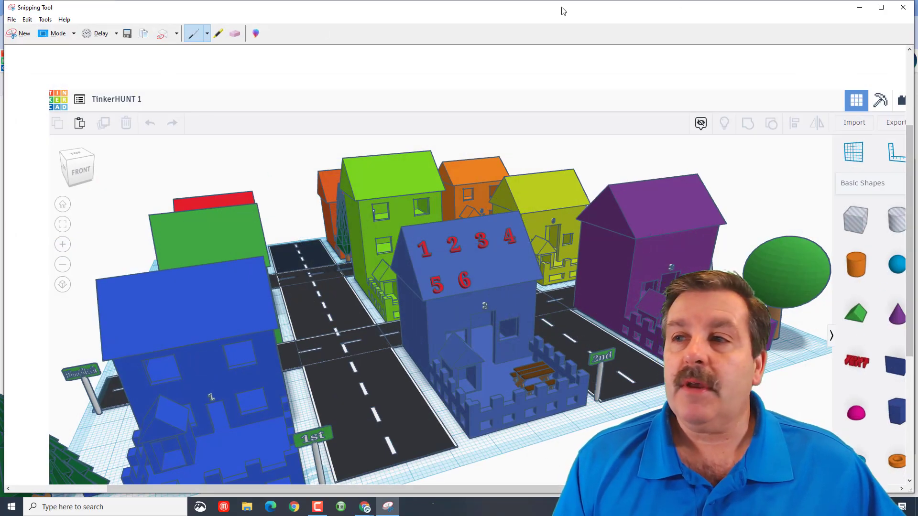
click(19, 33)
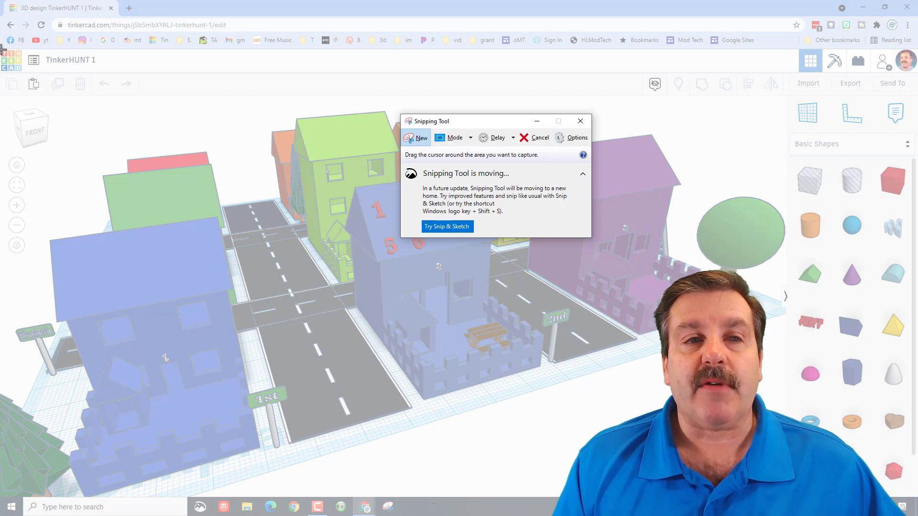
drag(3, 50, 783, 502)
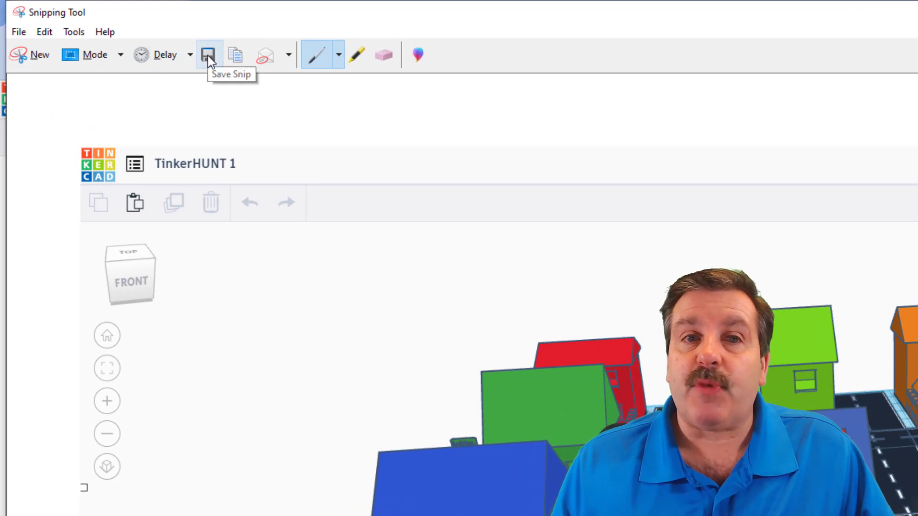
Step: Save the snip as a PNG in Downloads, adding 2 to the end of the earlier file name
click(208, 54)
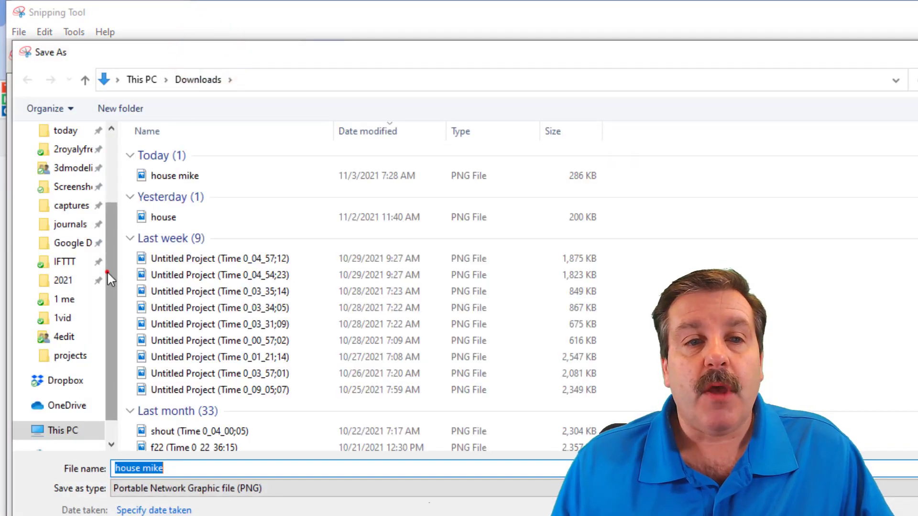
drag(107, 271, 114, 186)
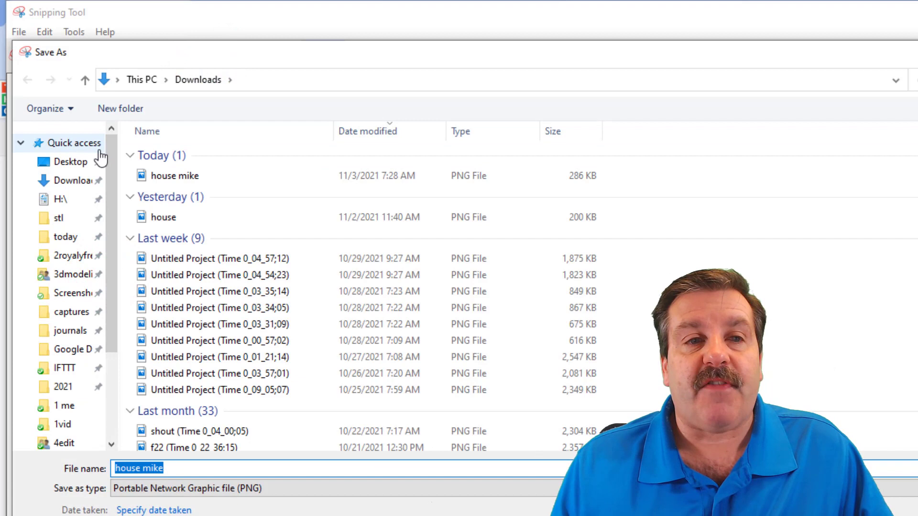
click(71, 186)
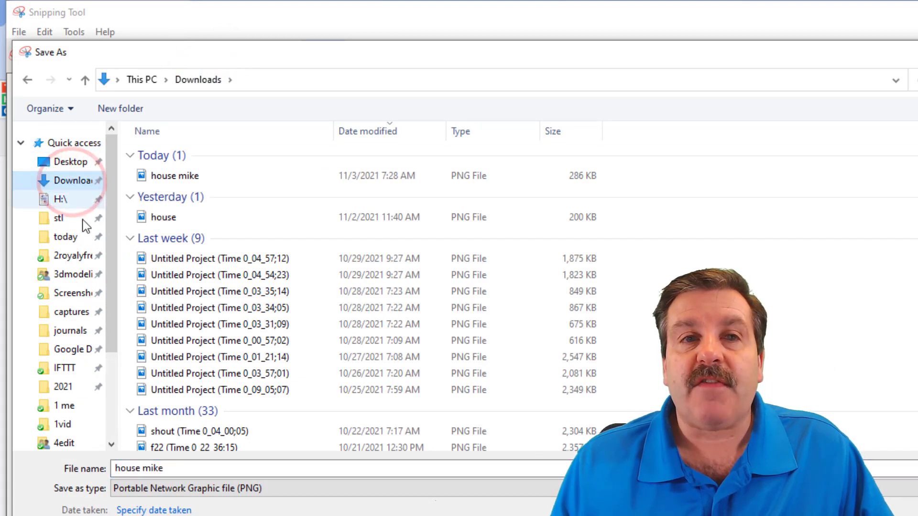
click(175, 472)
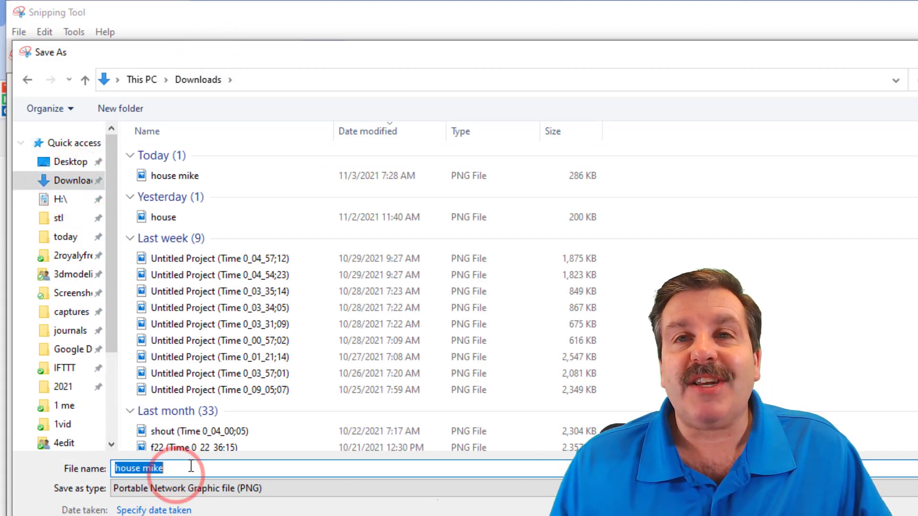
click(192, 466)
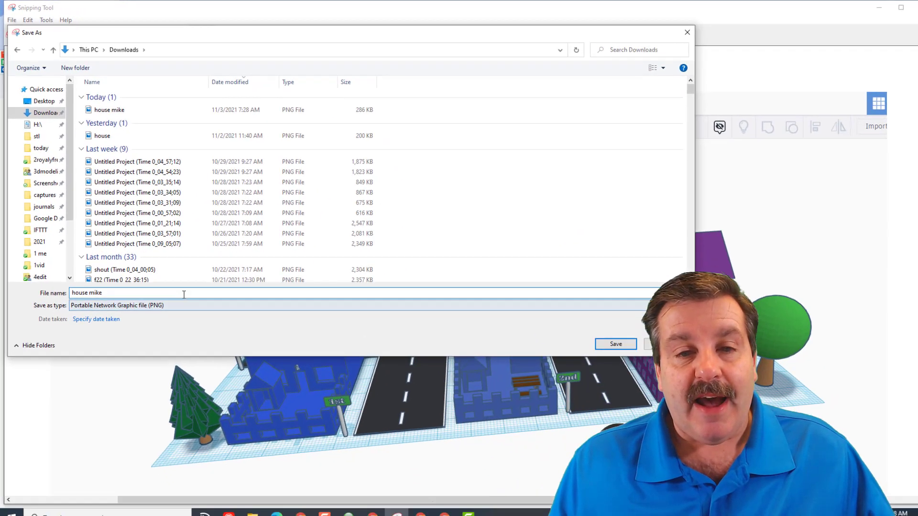
click(179, 288)
text(2)
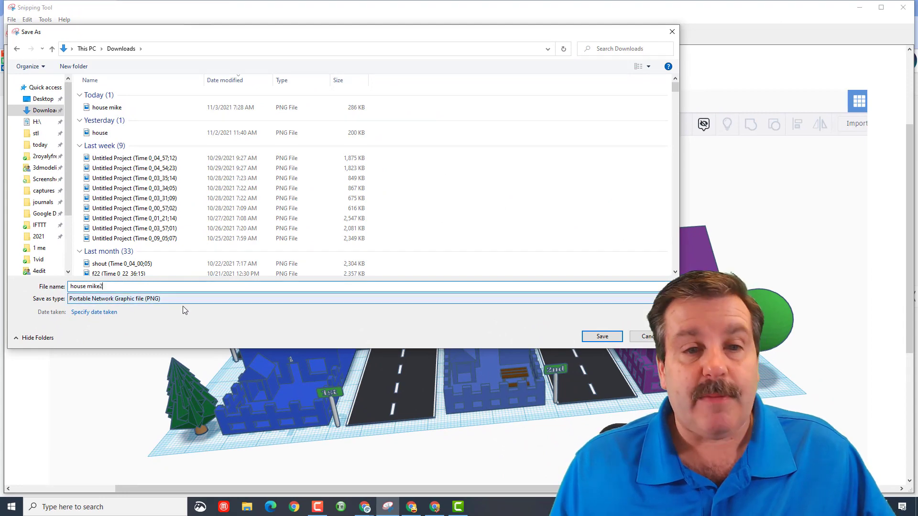
click(591, 339)
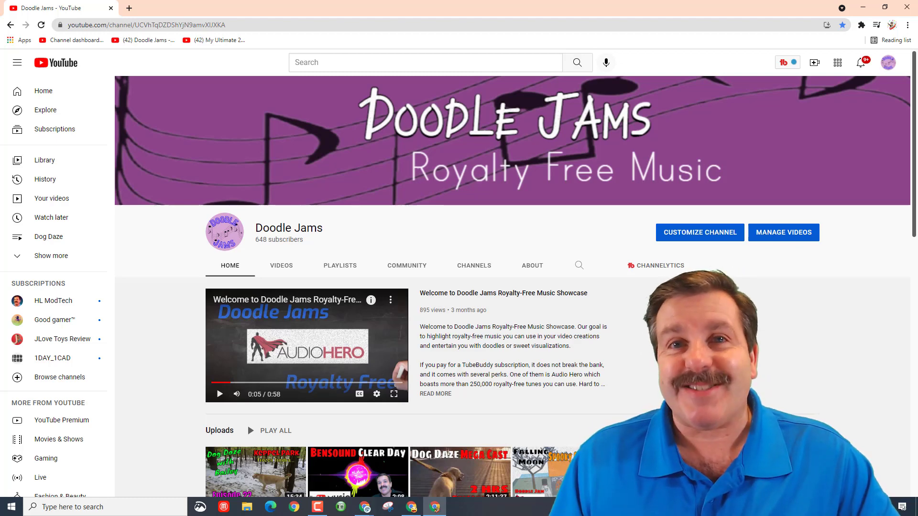
Step: Scroll down the Doodle Jams YouTube channel page
scroll(570, 408, down, 2)
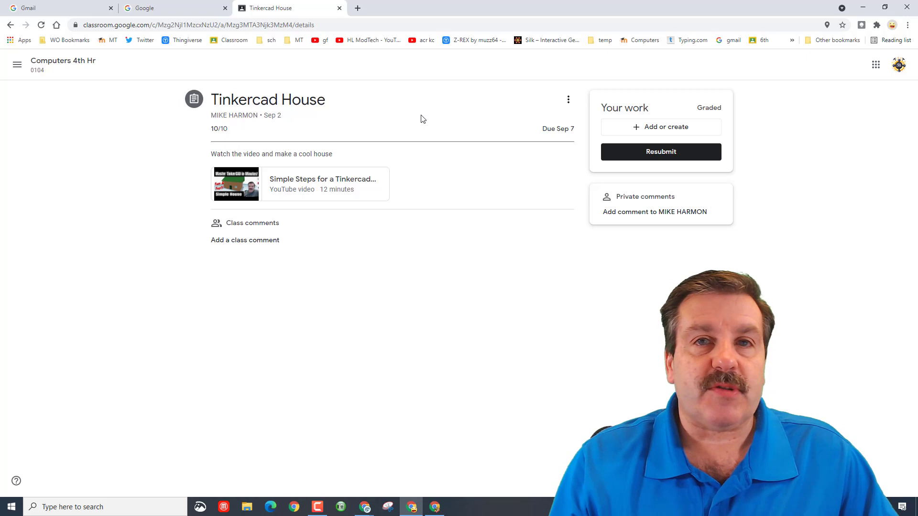
Step: Upload house.PNG from Downloads to the Tinkercad House assignment and resubmit it
click(656, 127)
click(647, 181)
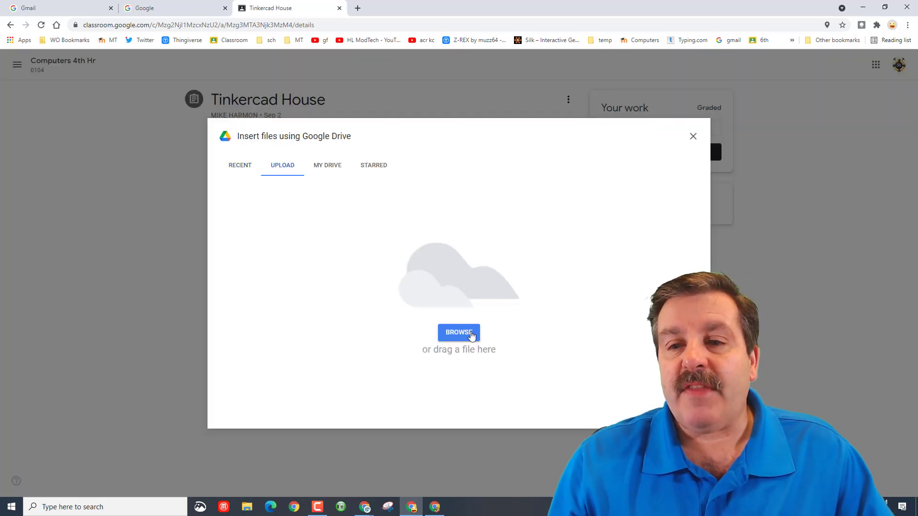
click(471, 336)
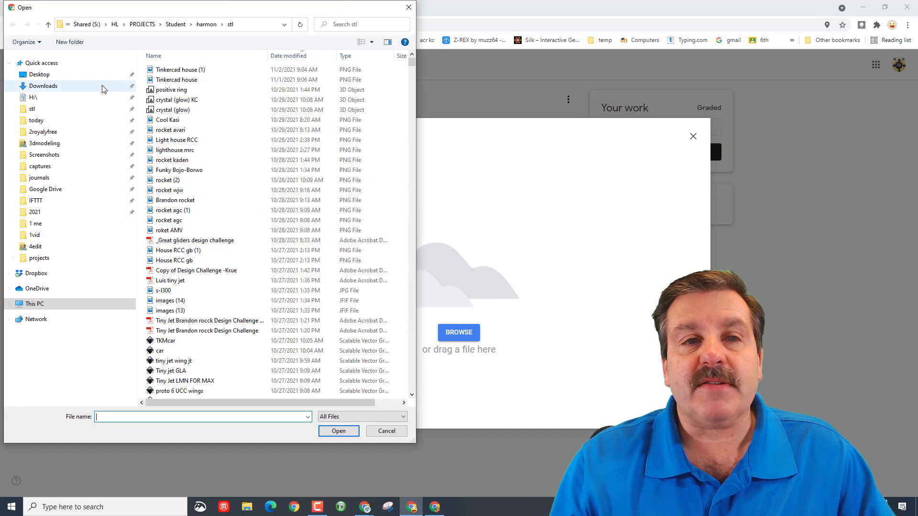
click(47, 87)
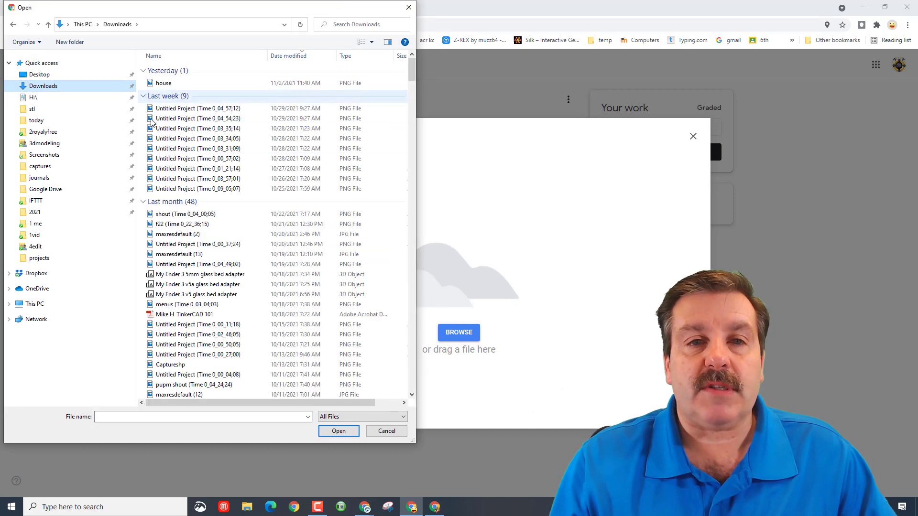
click(176, 86)
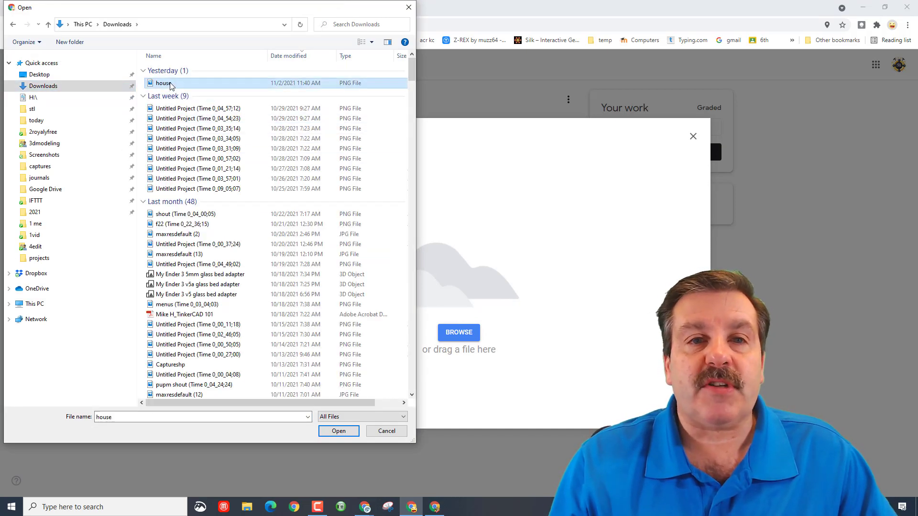
click(339, 431)
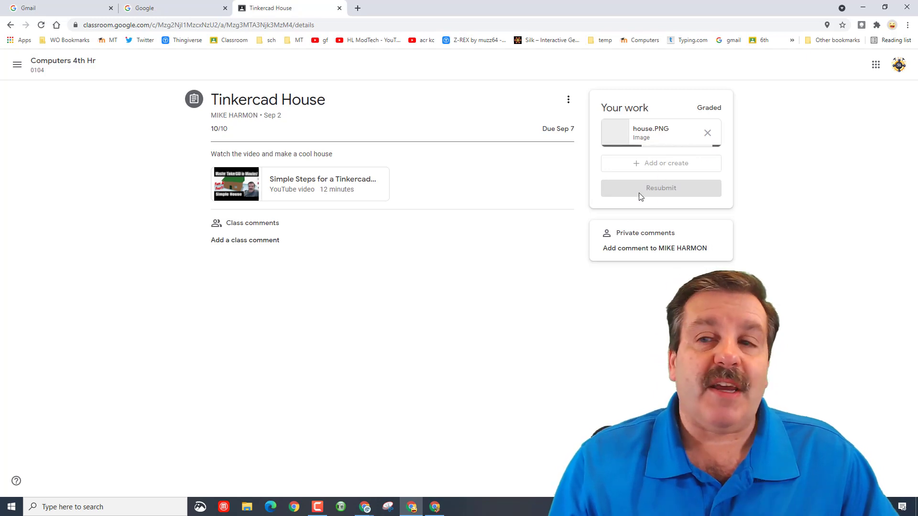
click(652, 191)
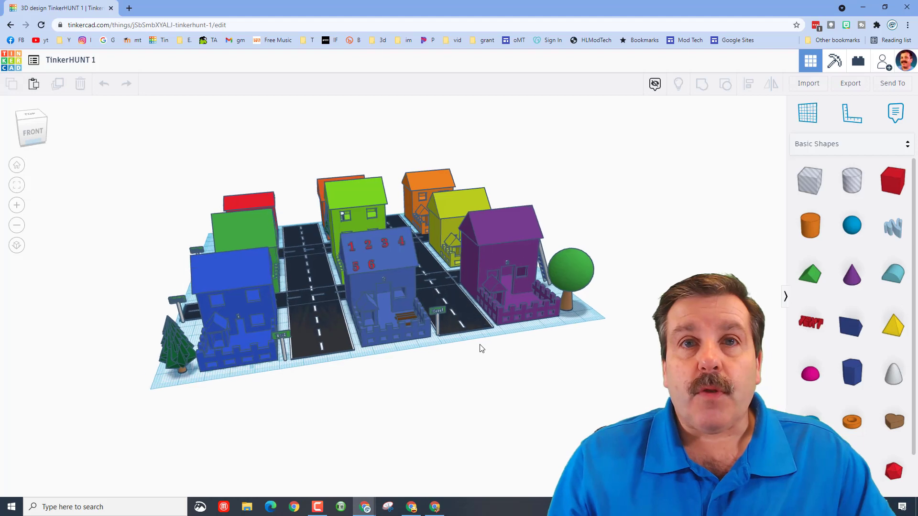
Step: Frame the town front-on by panning, zooming and orbiting, with the shapes panel collapsed
right_drag(479, 349, 516, 352)
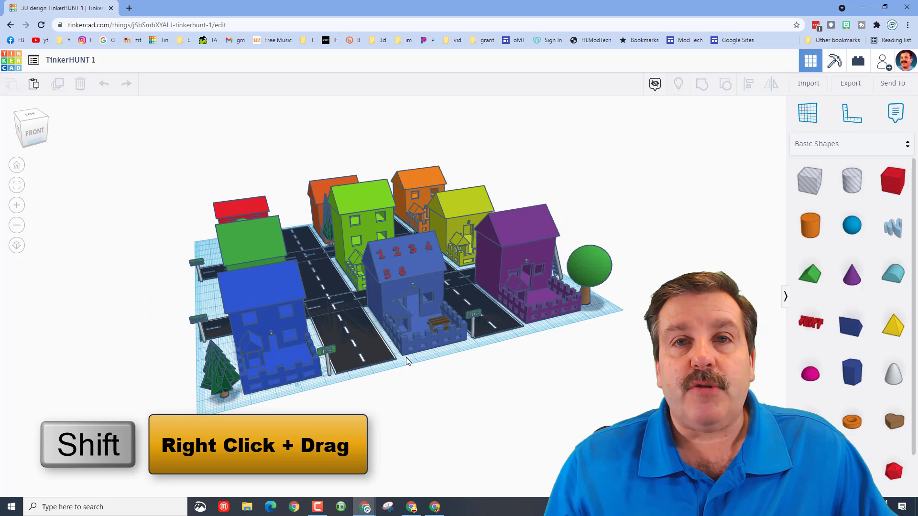
shift+right_drag(406, 357, 441, 357)
scroll(445, 357, up, 5)
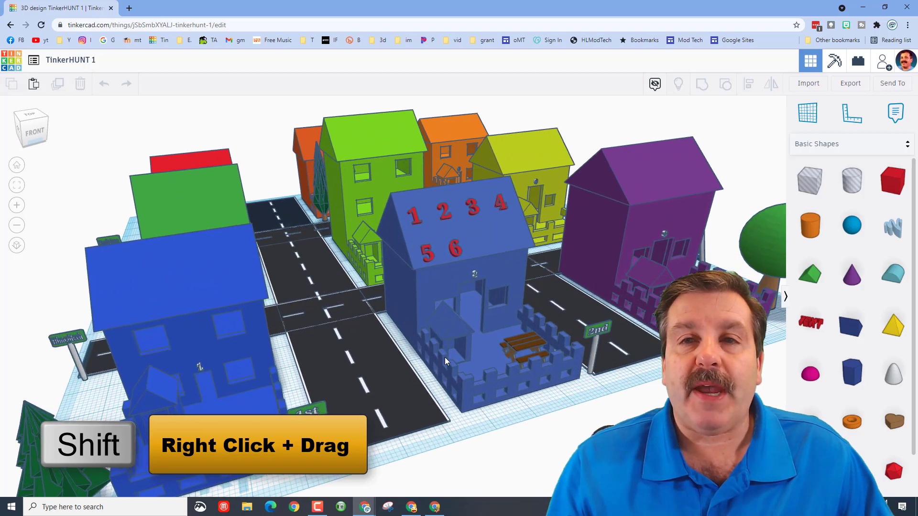
scroll(445, 357, down, 5)
scroll(445, 357, up, 3)
scroll(445, 357, down, 4)
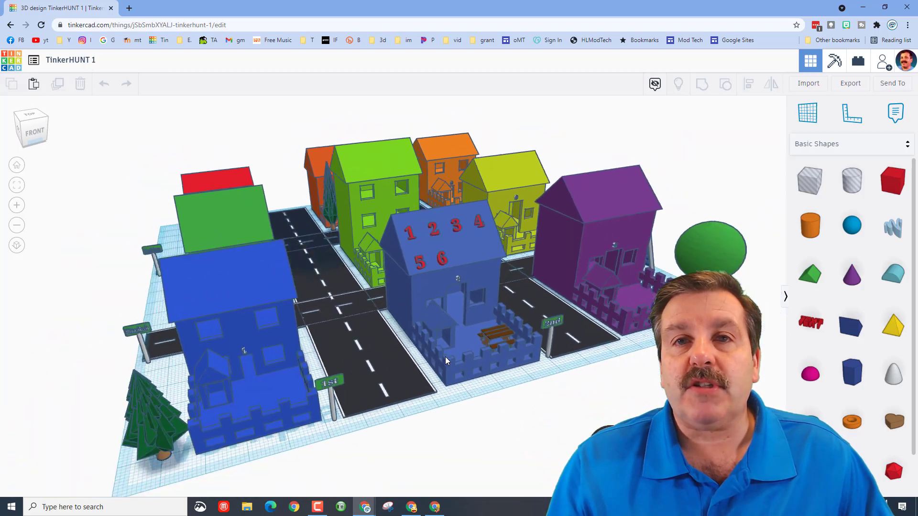
click(17, 225)
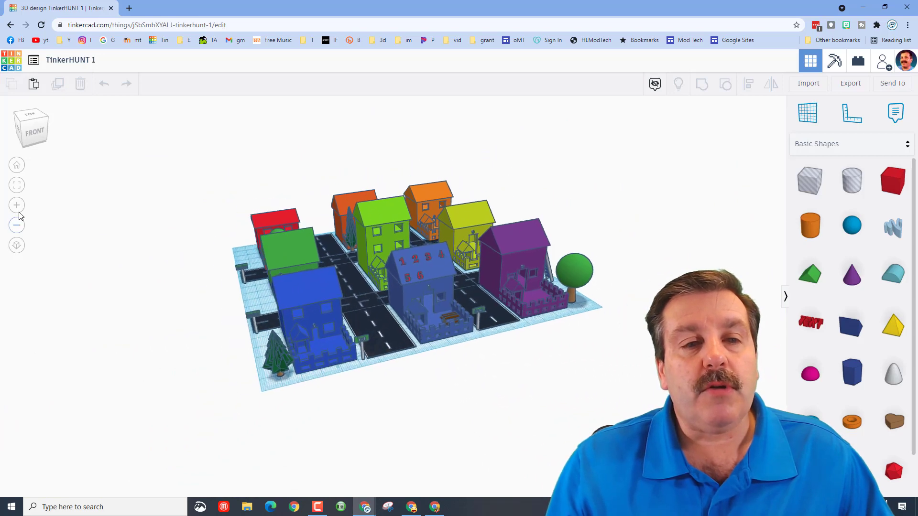
click(17, 205)
mouse_move(253, 279)
right_down()
mouse_move(247, 235)
mouse_move(247, 286)
right_up()
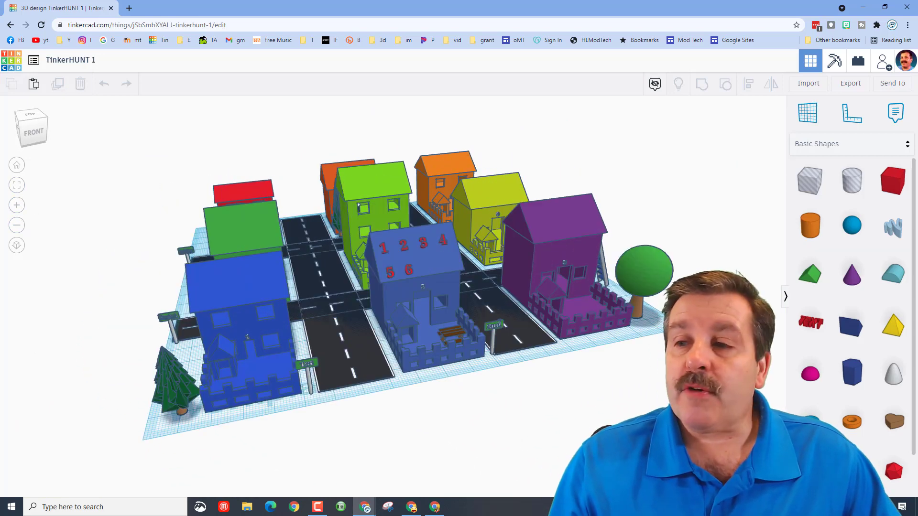
click(785, 296)
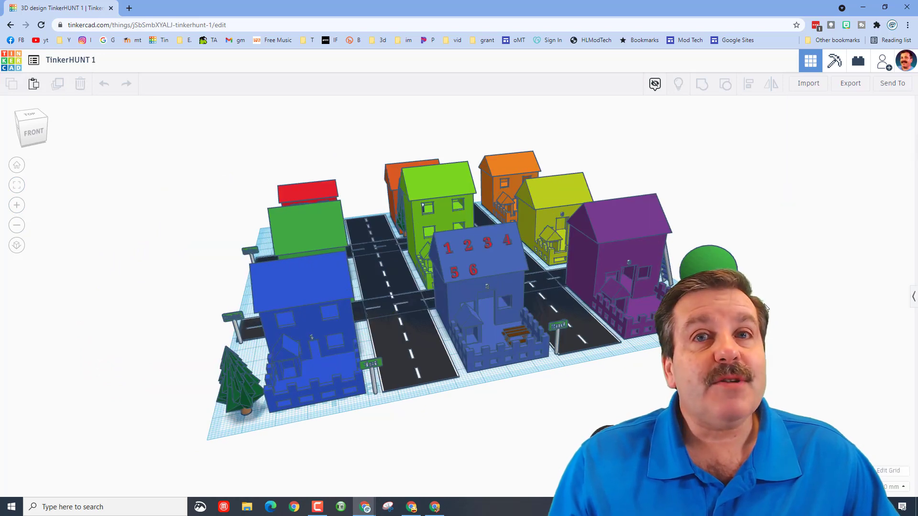
right_drag(766, 307, 713, 310)
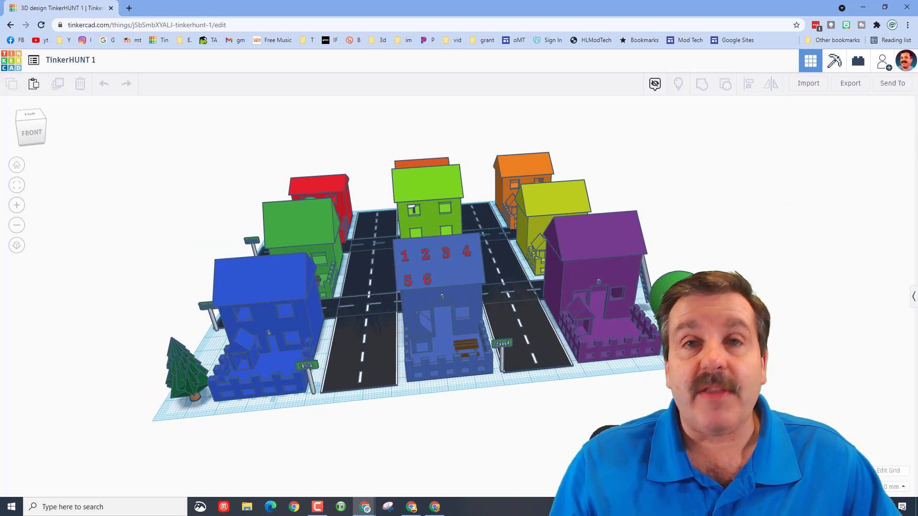